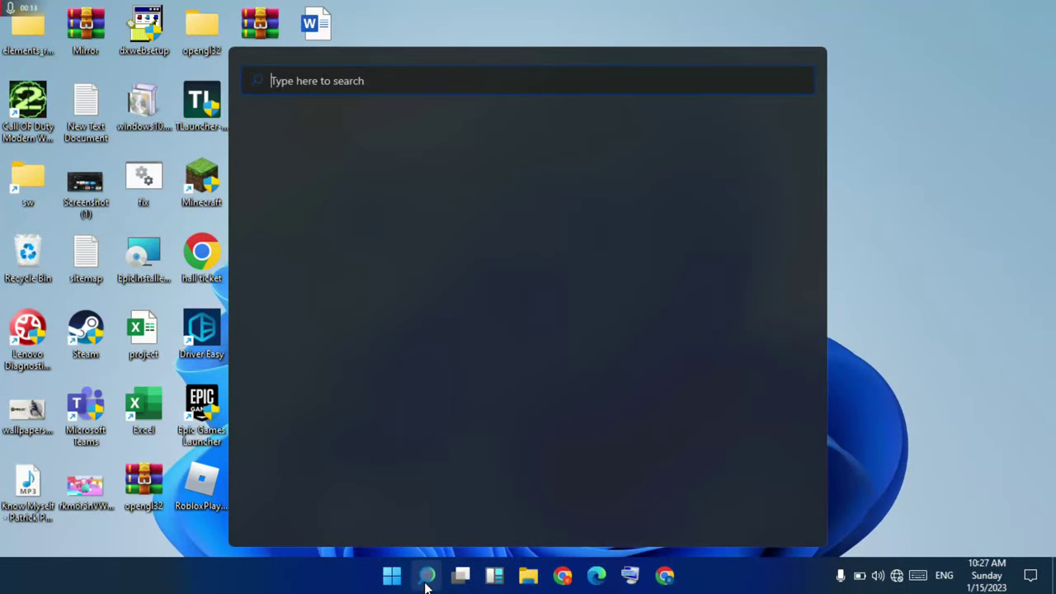
- Search 'con' to open Control Panel, then go to Network and Sharing Center
text(con)
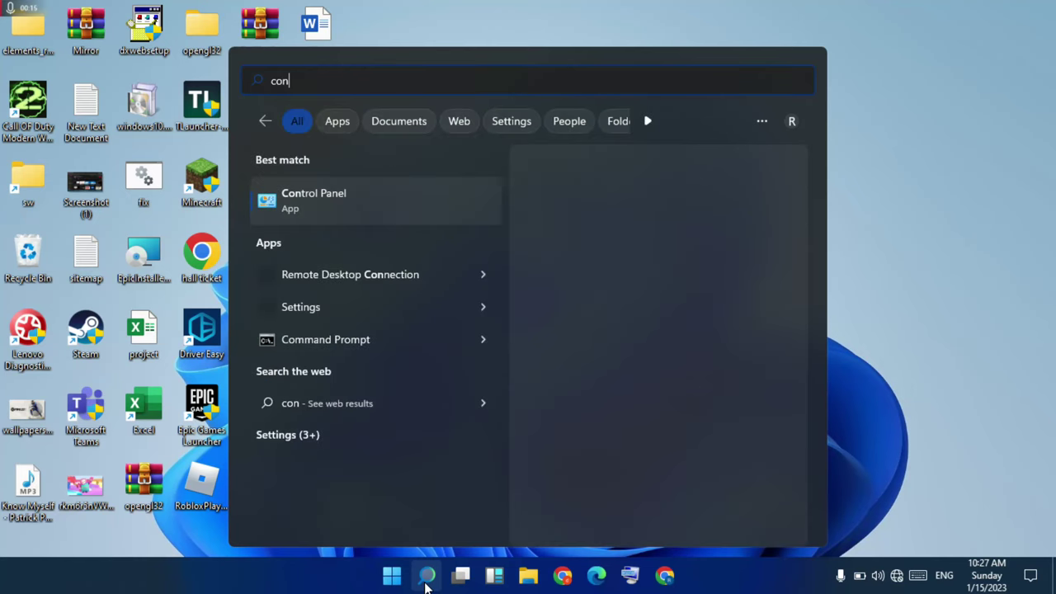
click(417, 344)
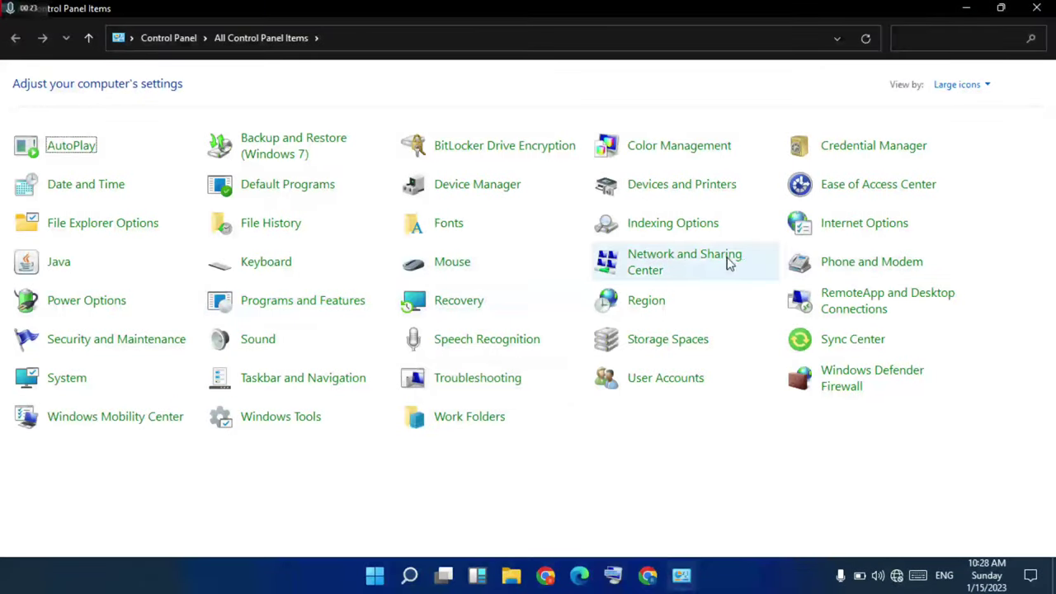
click(669, 266)
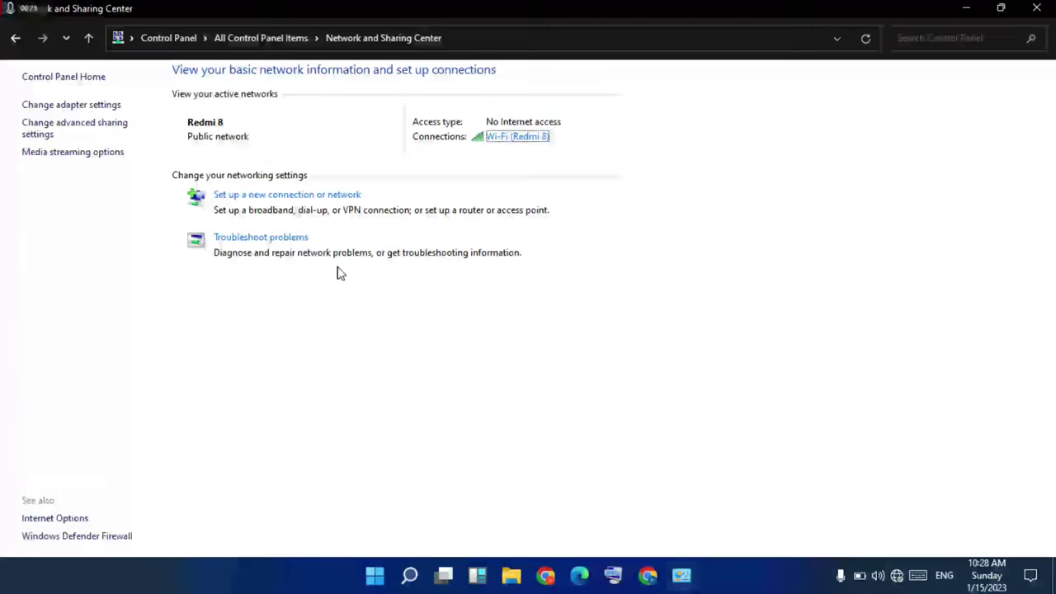
- Open the Wi-Fi adapter's Properties from adapter settings and select Internet Protocol Version 4
click(96, 110)
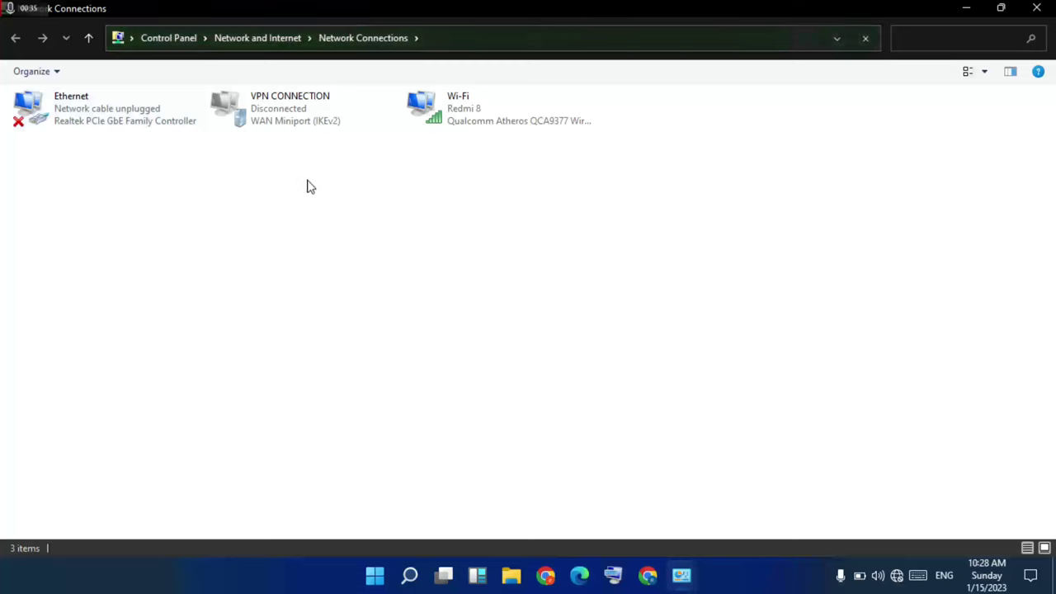
click(474, 123)
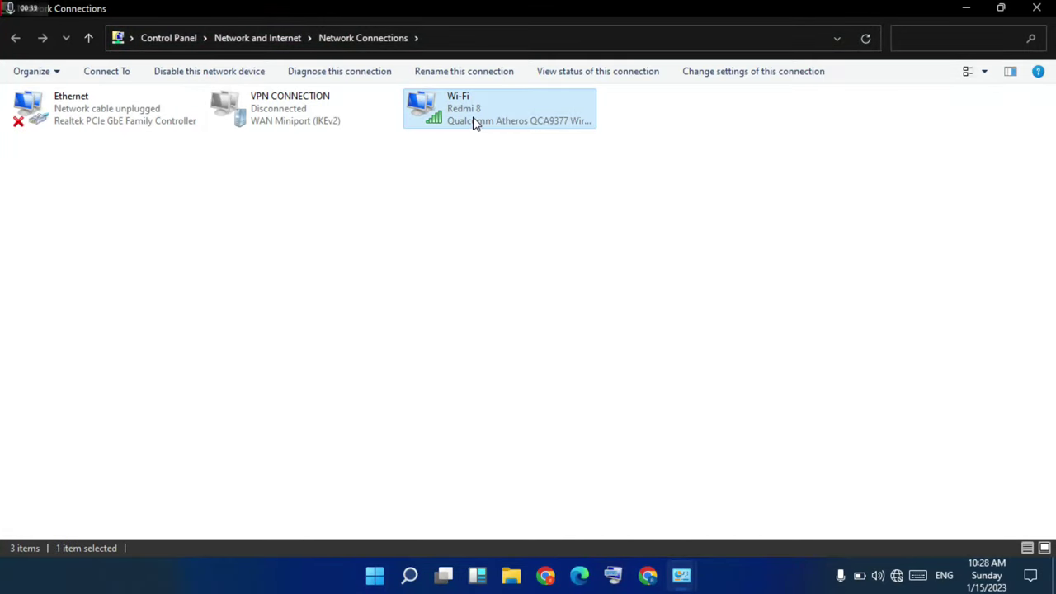
right_click(474, 123)
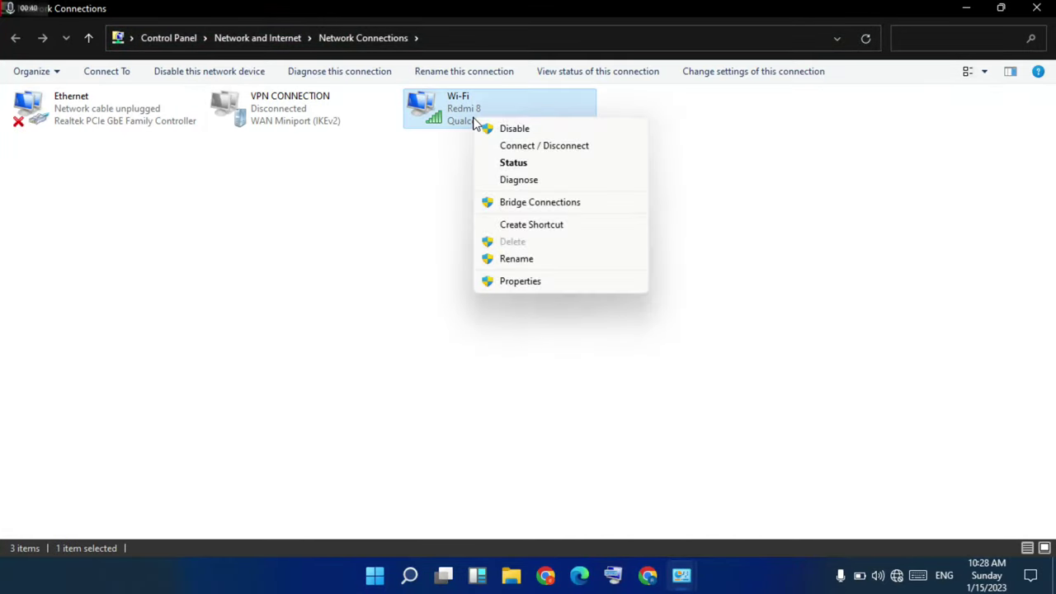
click(527, 282)
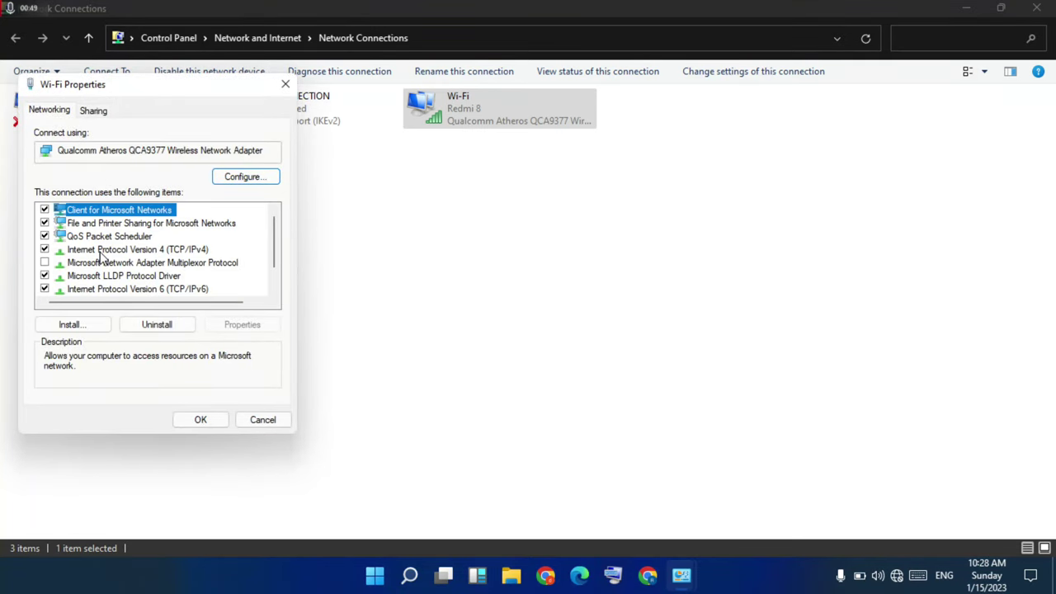
click(102, 251)
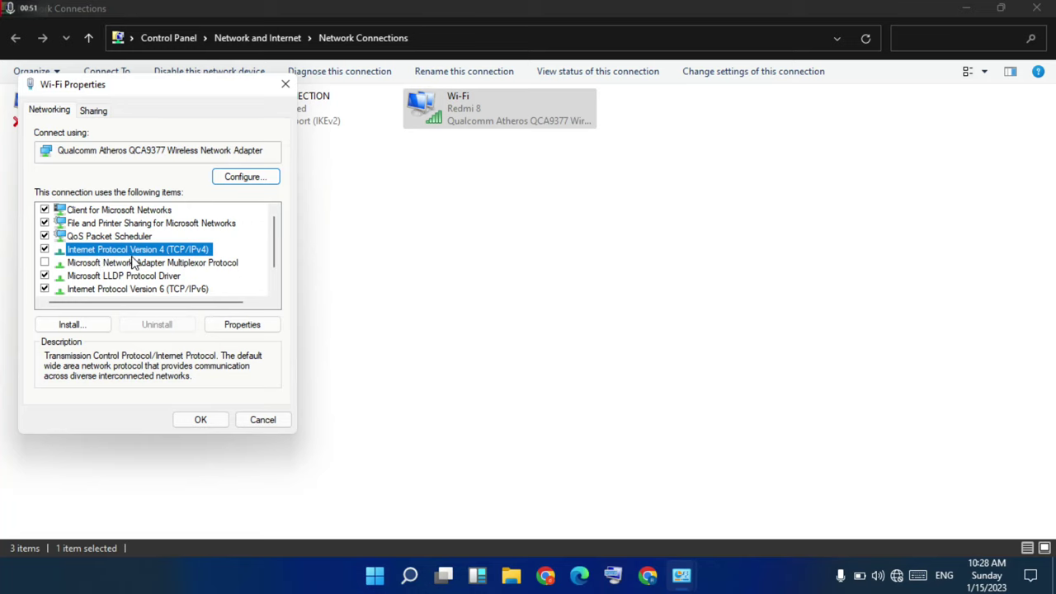
- Set Wi-Fi IPv4 to use DNS servers 8.8.8.8 and 8.8.4.4, confirm, and close properties
click(244, 325)
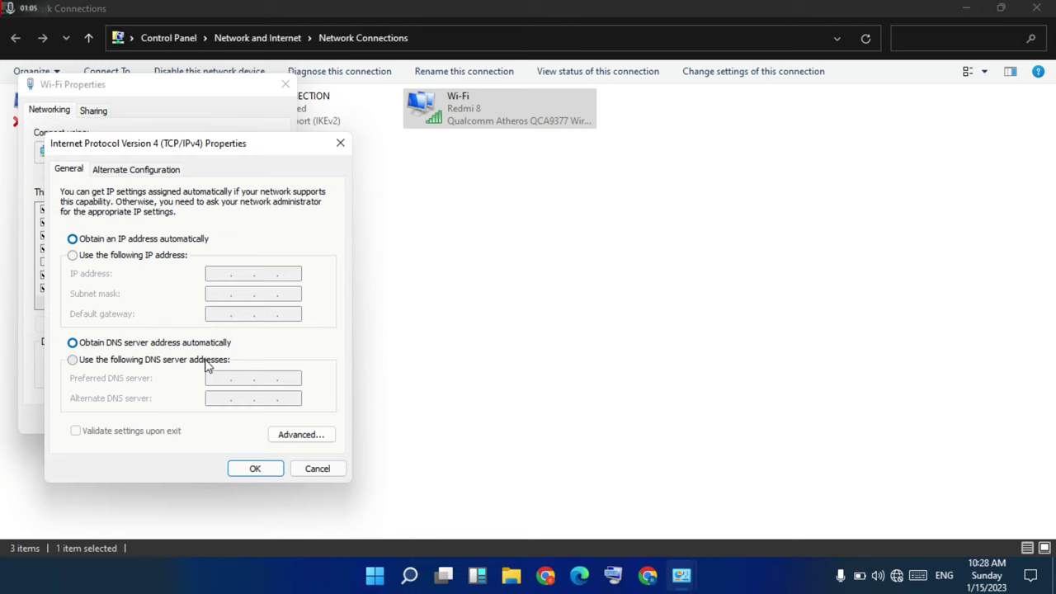
click(173, 362)
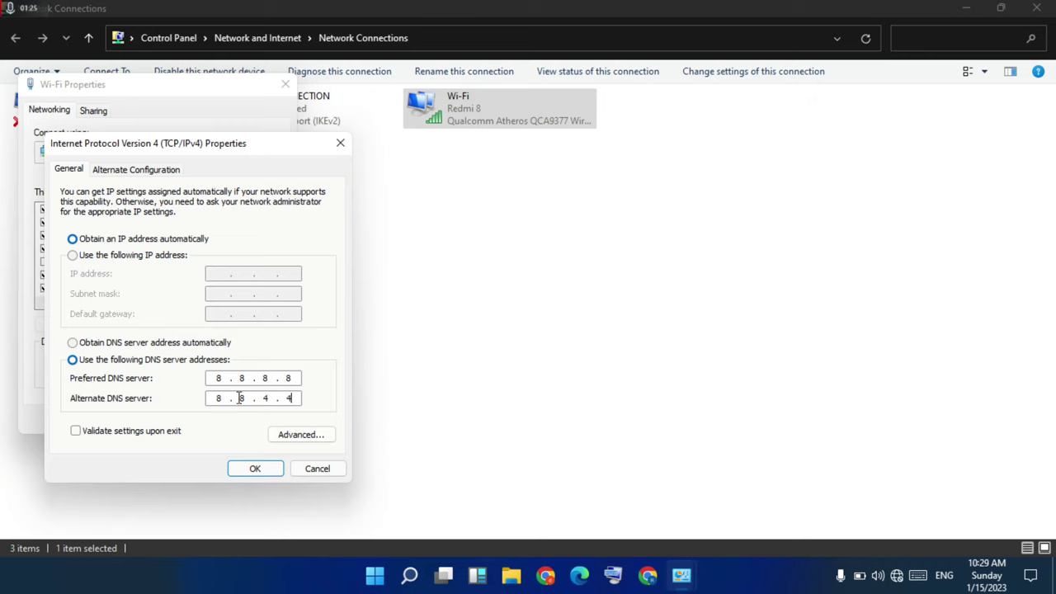
click(254, 468)
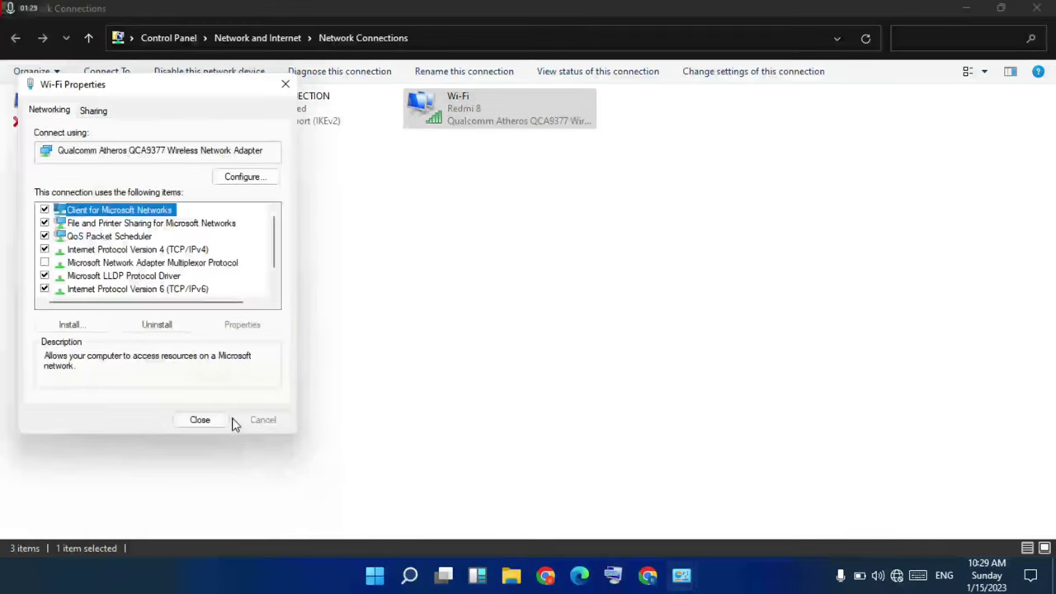
click(202, 420)
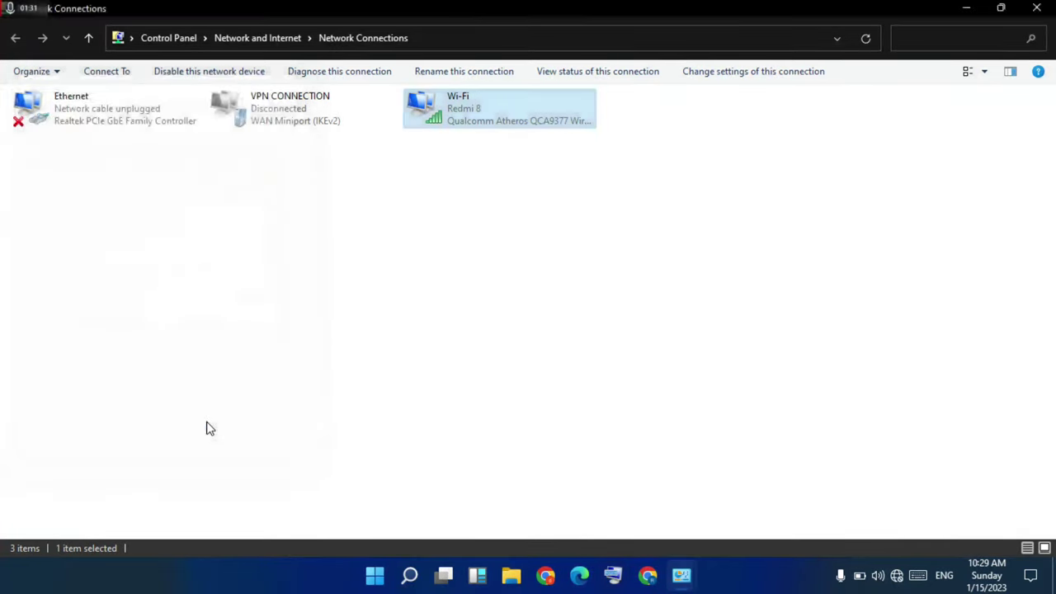
- Close both network windows, launch Settings via search 'sett', and open Update & Security
click(1035, 8)
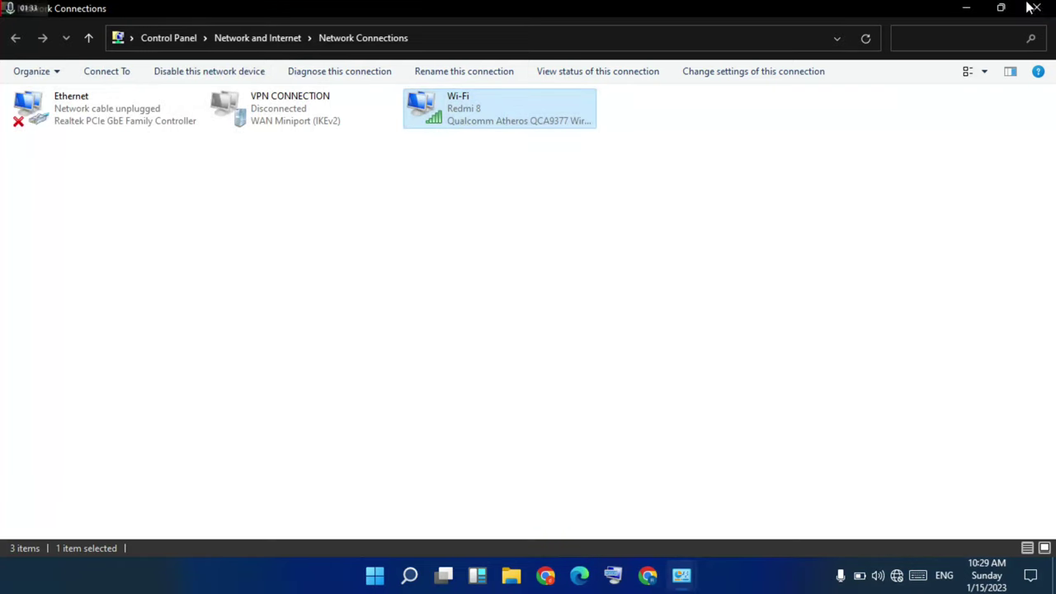
click(1033, 7)
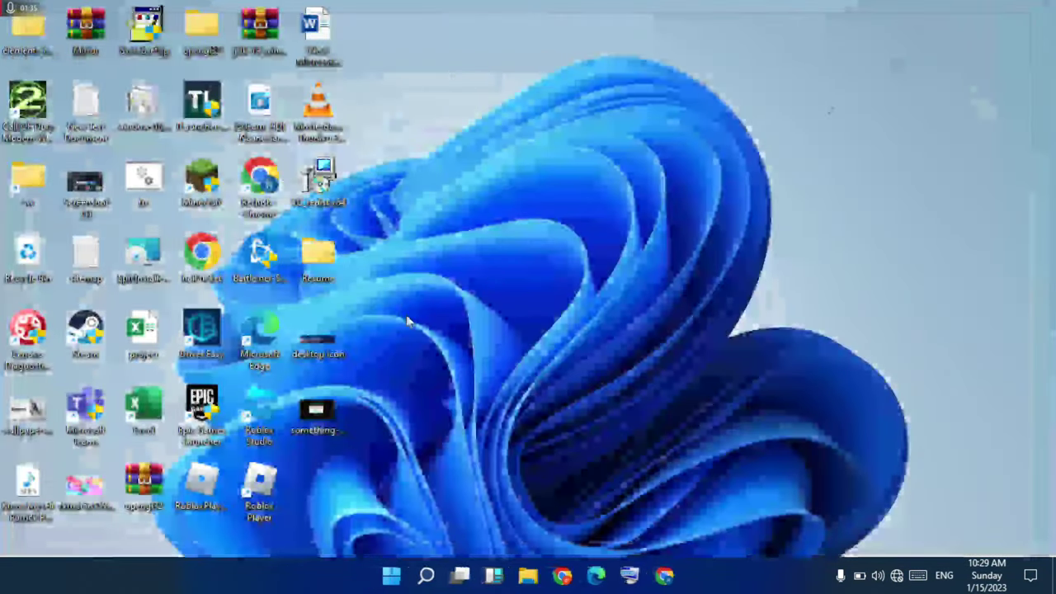
click(429, 571)
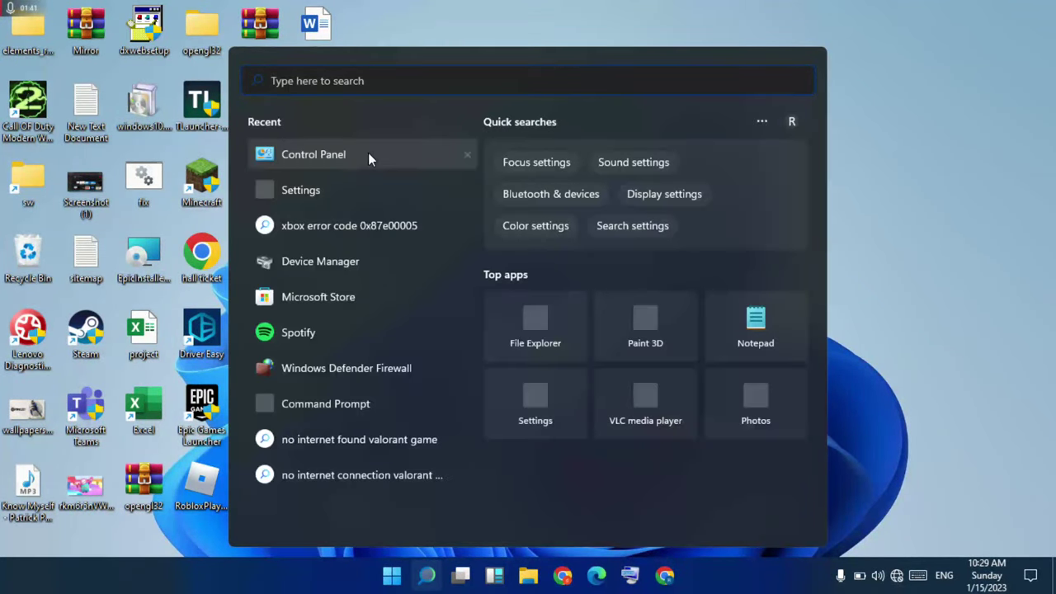
text(sett)
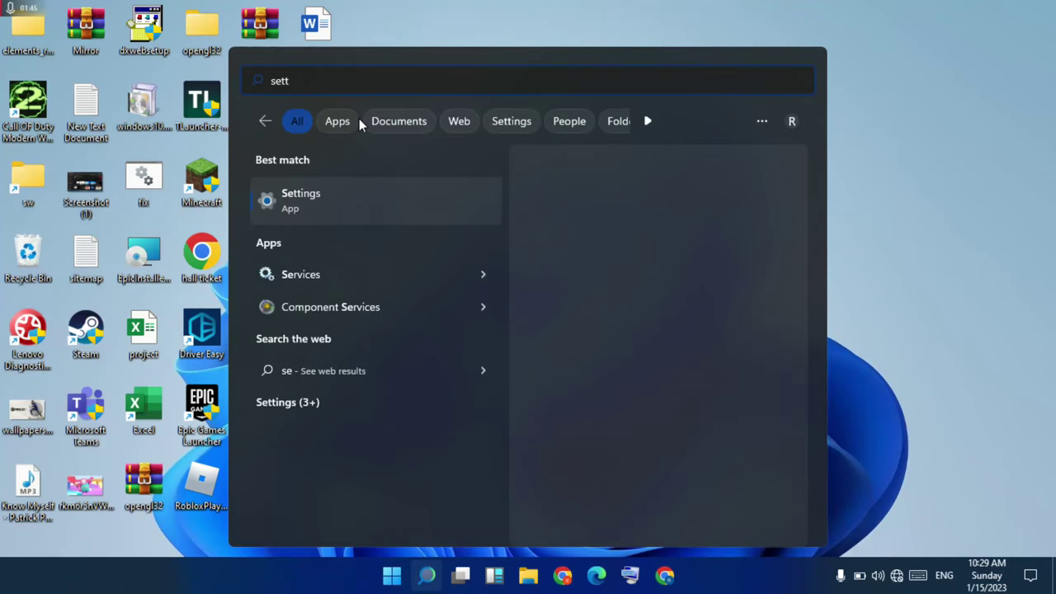
click(348, 216)
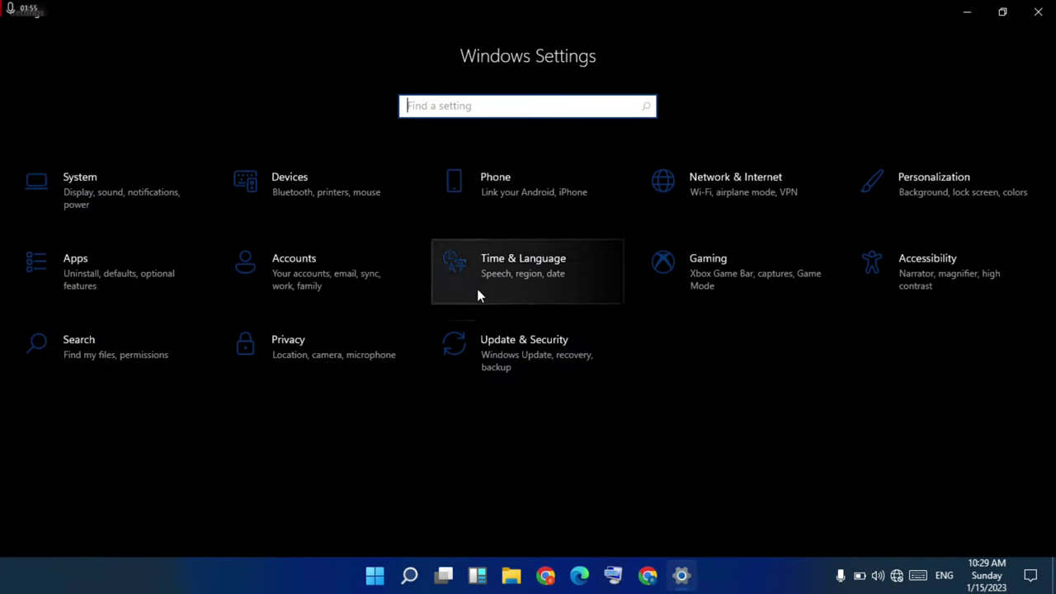
click(496, 340)
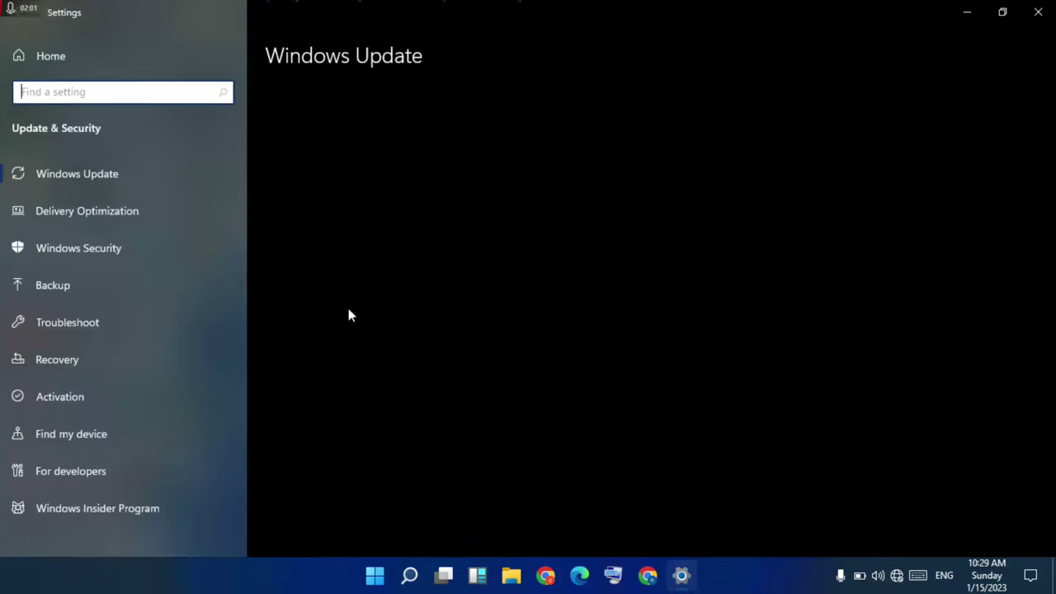
- Run the Network Adapter troubleshooter from Troubleshoot's additional troubleshooters list
click(85, 329)
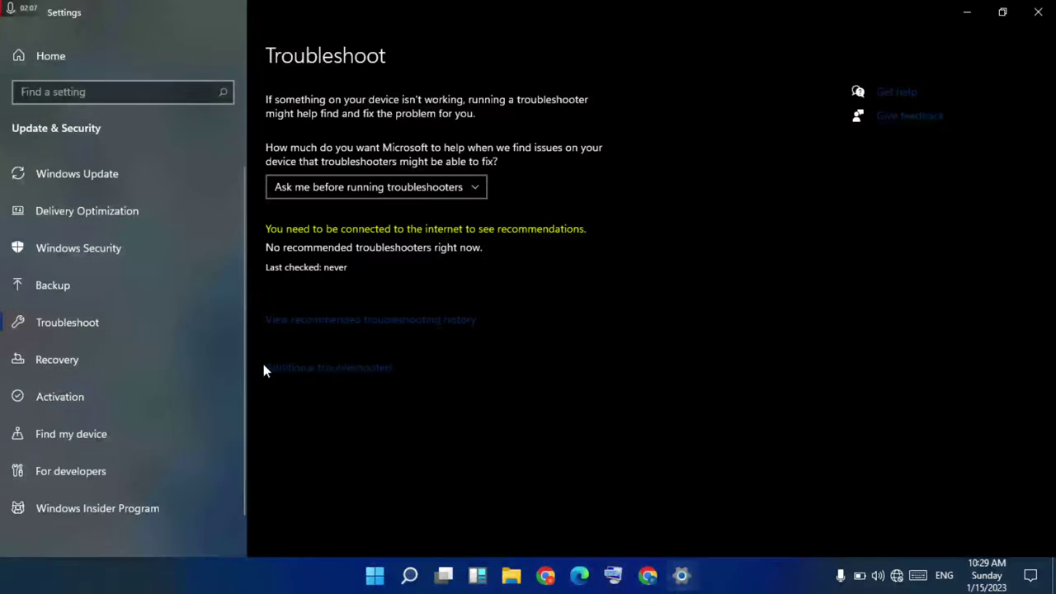
click(361, 368)
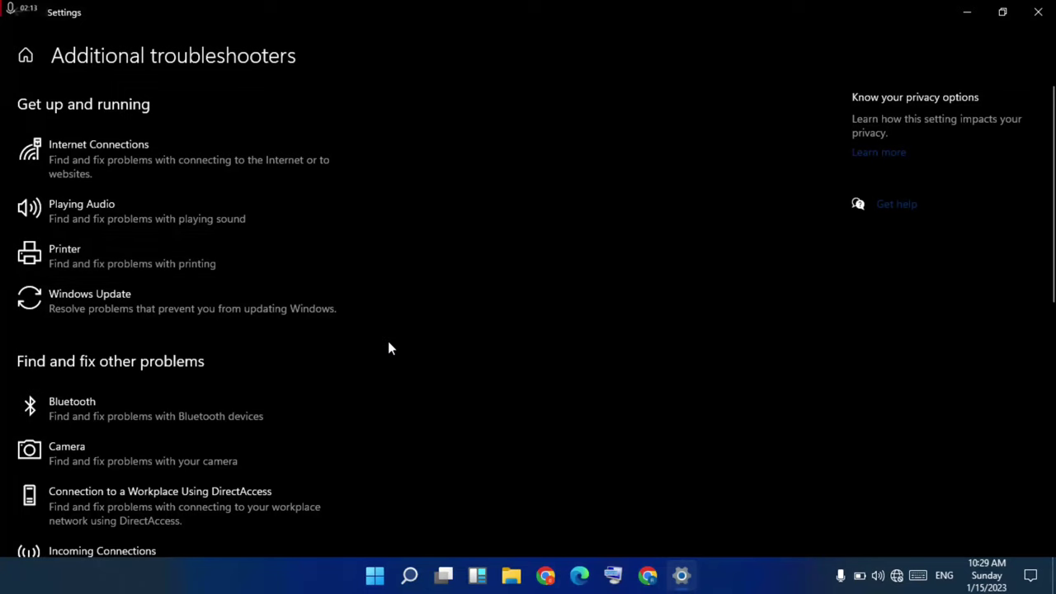
scroll(388, 341, down, 6)
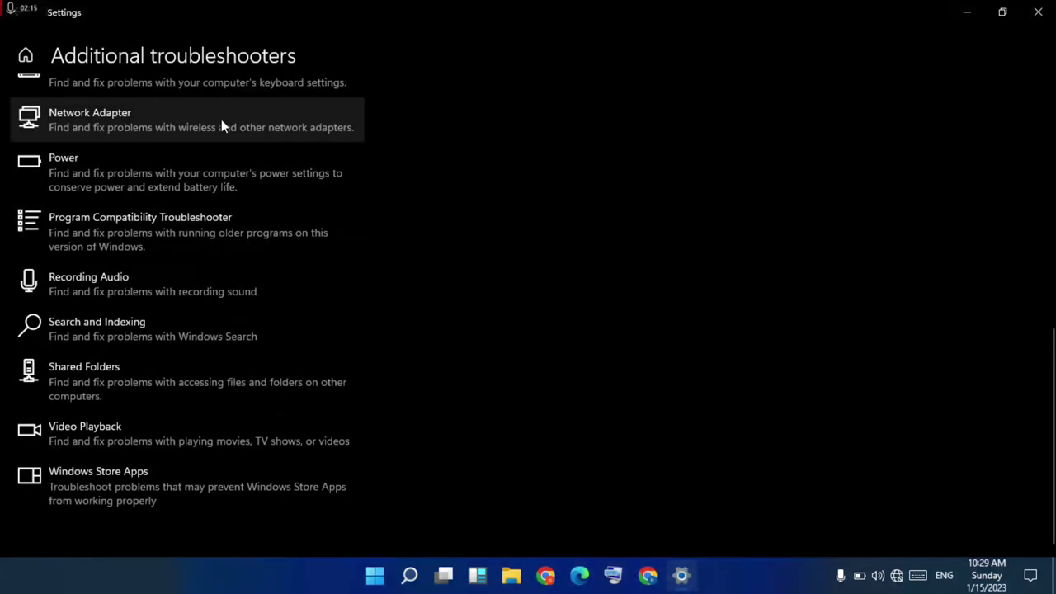
click(221, 124)
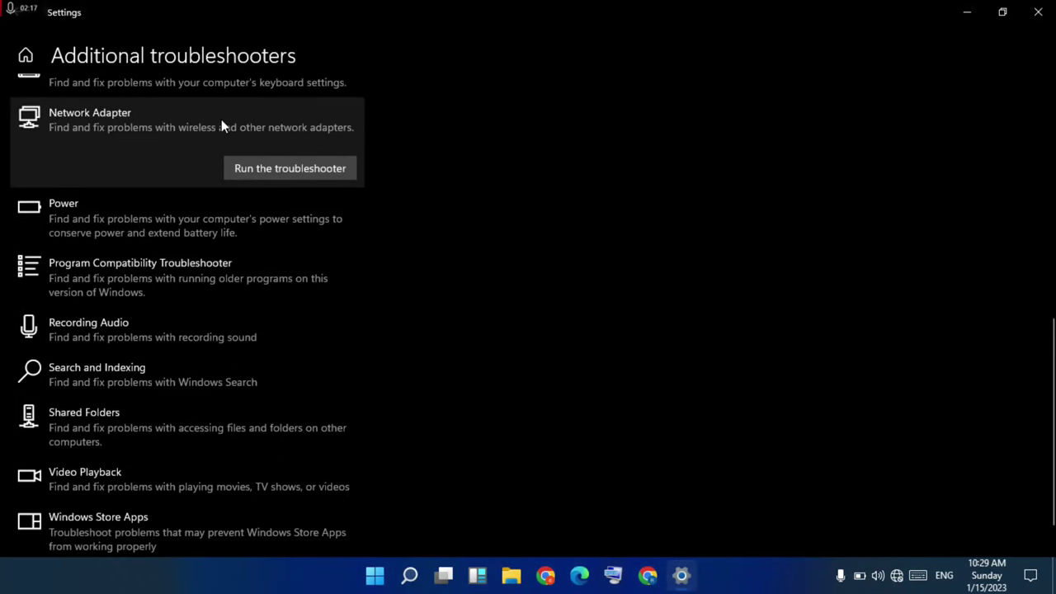
click(312, 166)
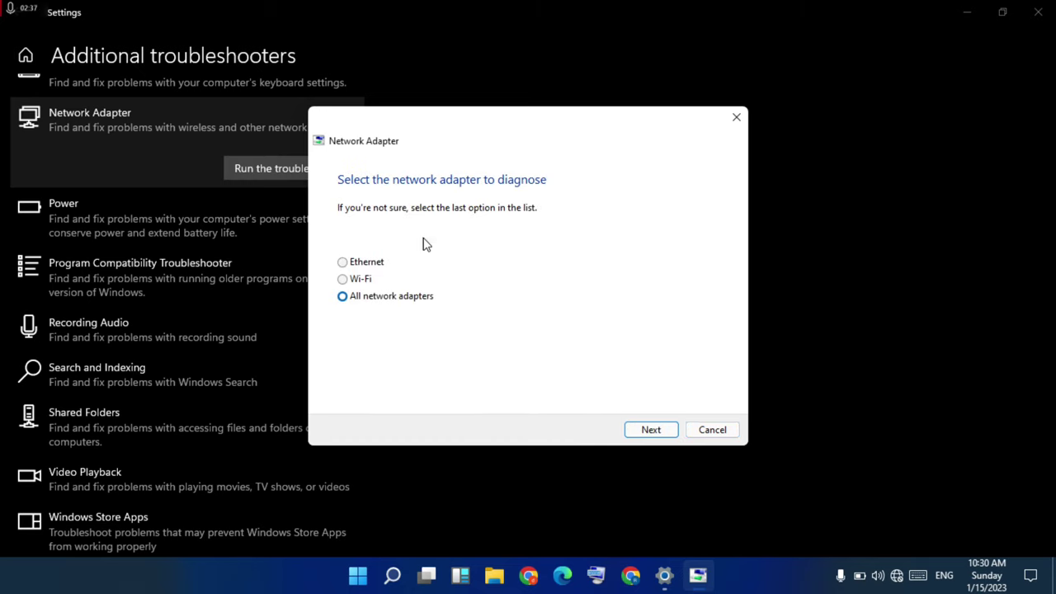
- Diagnose the Wi-Fi adapter, finding the DNS server not responding, then close the troubleshooter and Settings
click(359, 281)
click(650, 428)
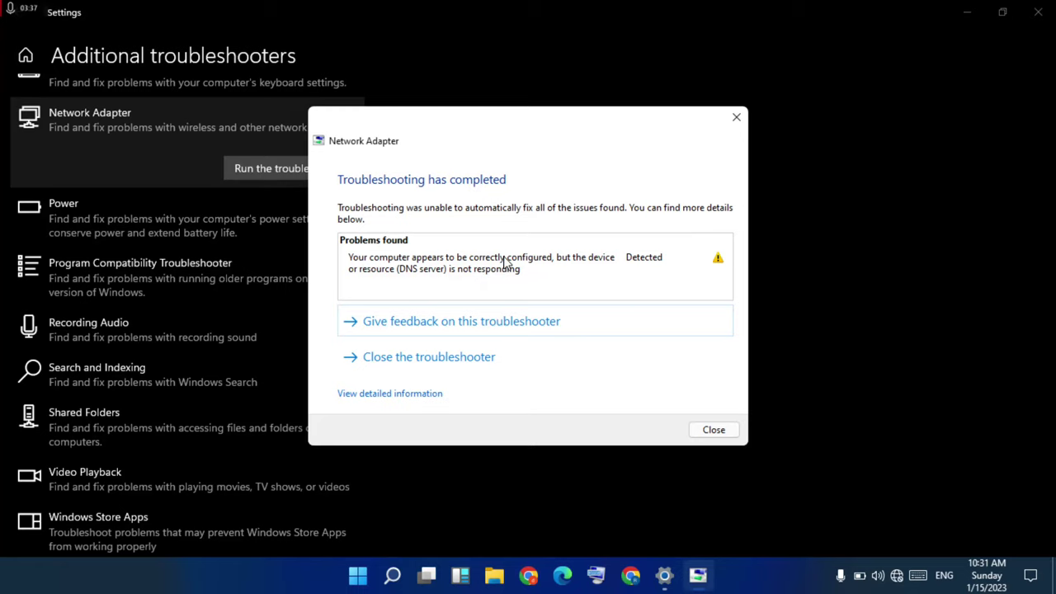
click(714, 430)
click(1037, 11)
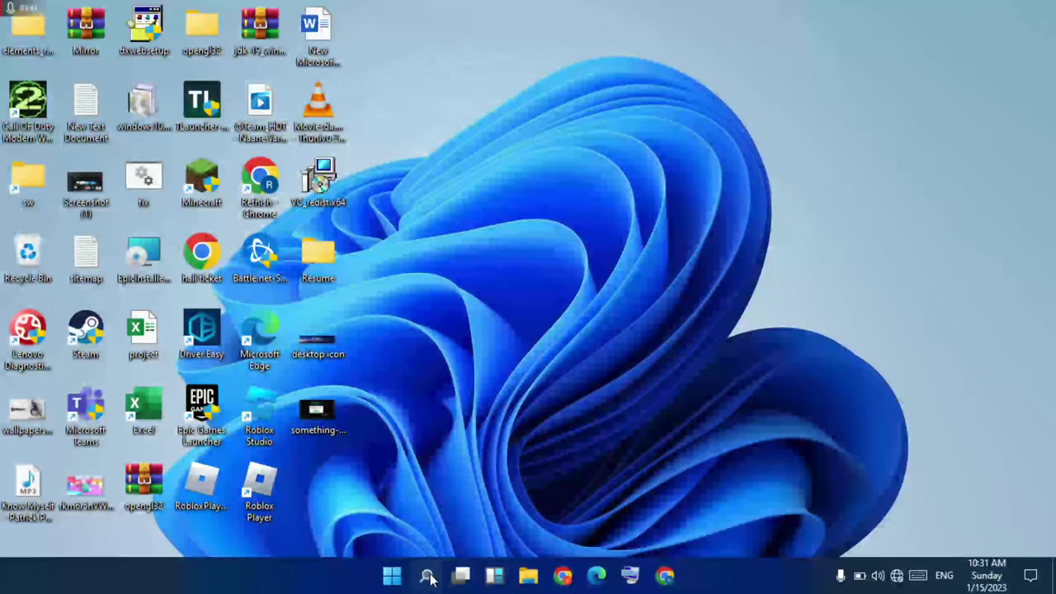
- Search 'dev' in the taskbar and open Device Manager
click(427, 577)
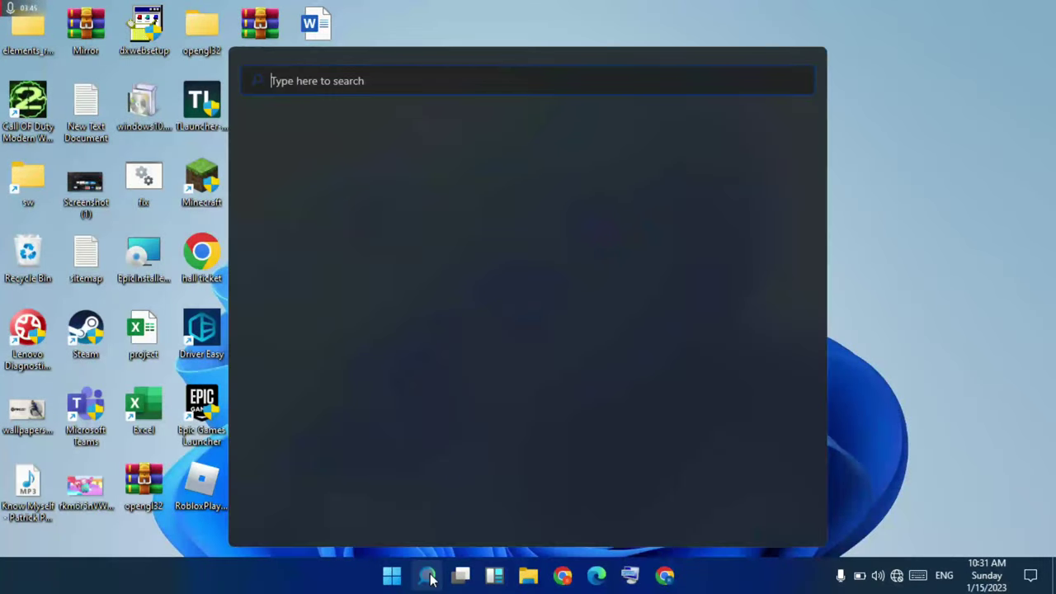
text(de)
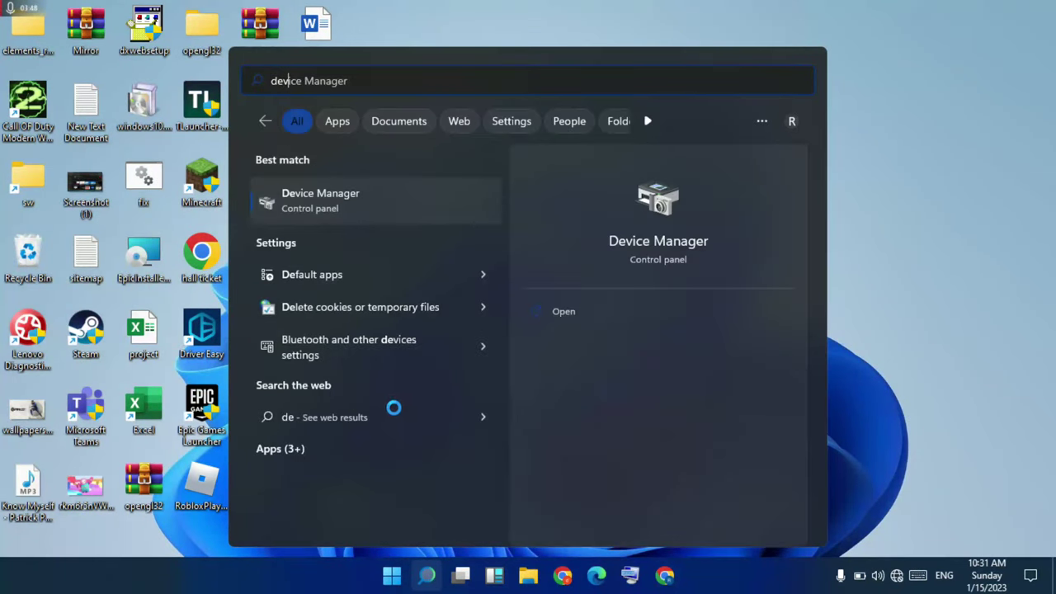
text(v)
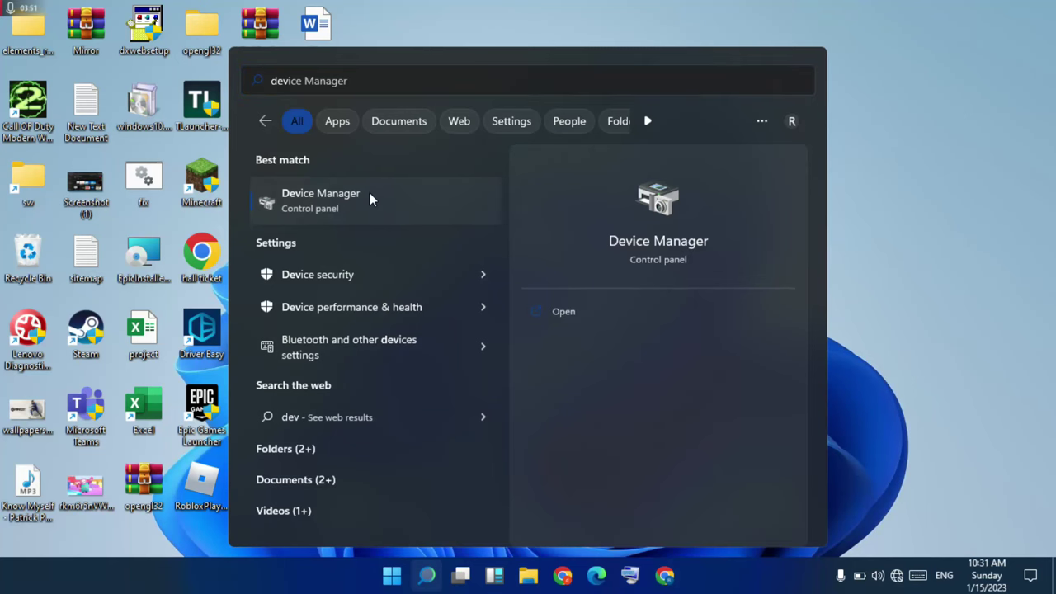
click(369, 198)
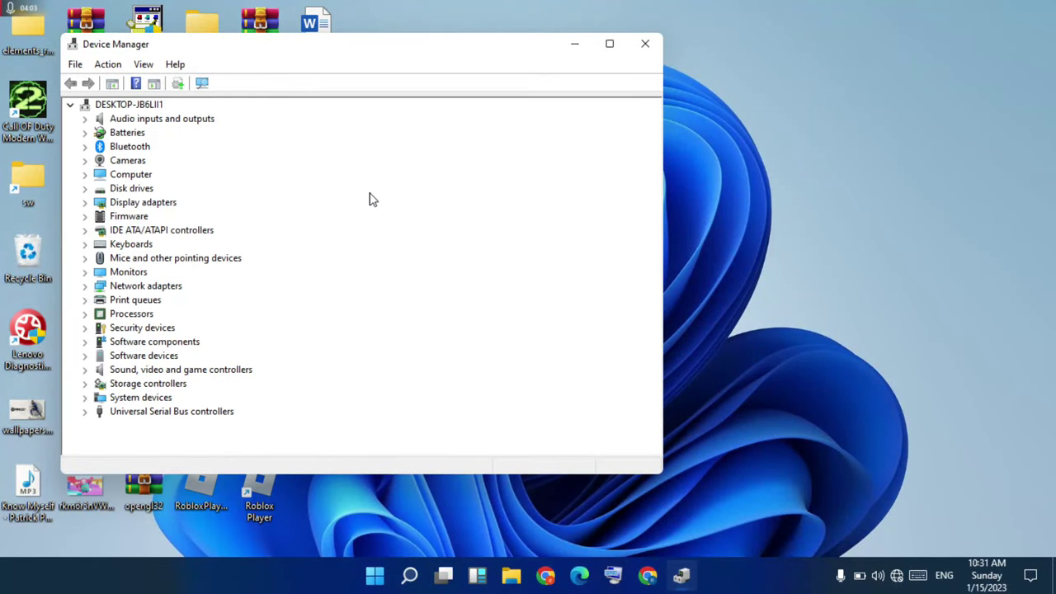
- Auto-search drivers for the Qualcomm Atheros QCA9377 adapter under Network adapters; best driver already installed
click(122, 288)
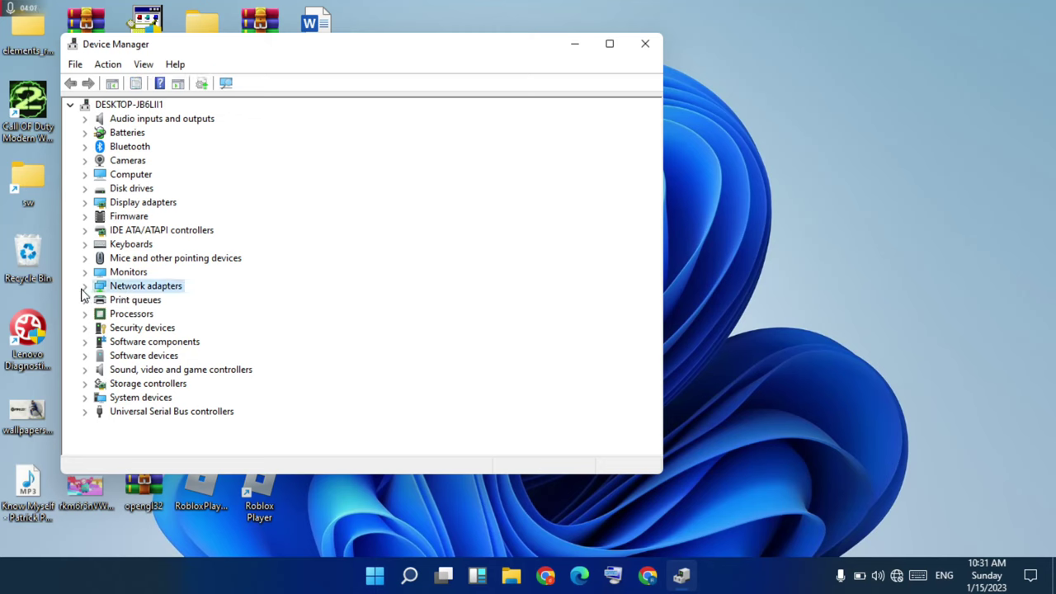
click(91, 289)
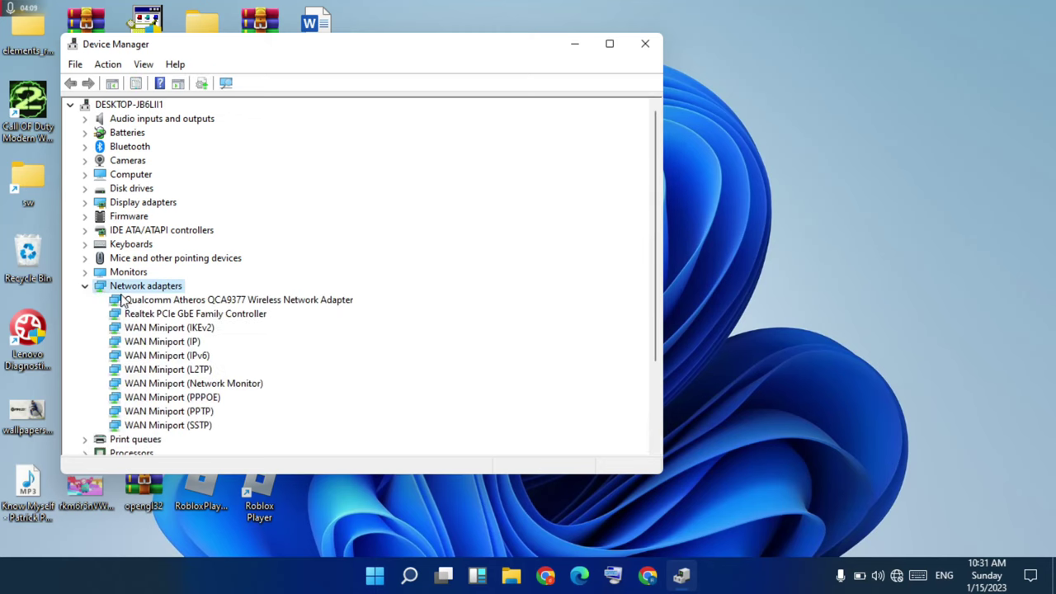
click(194, 301)
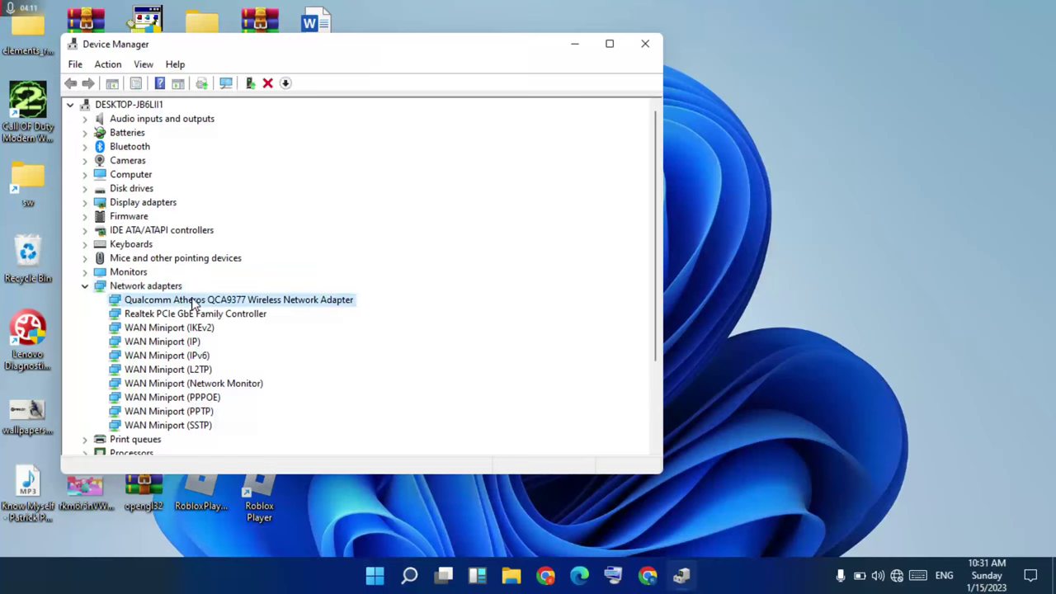
right_click(319, 303)
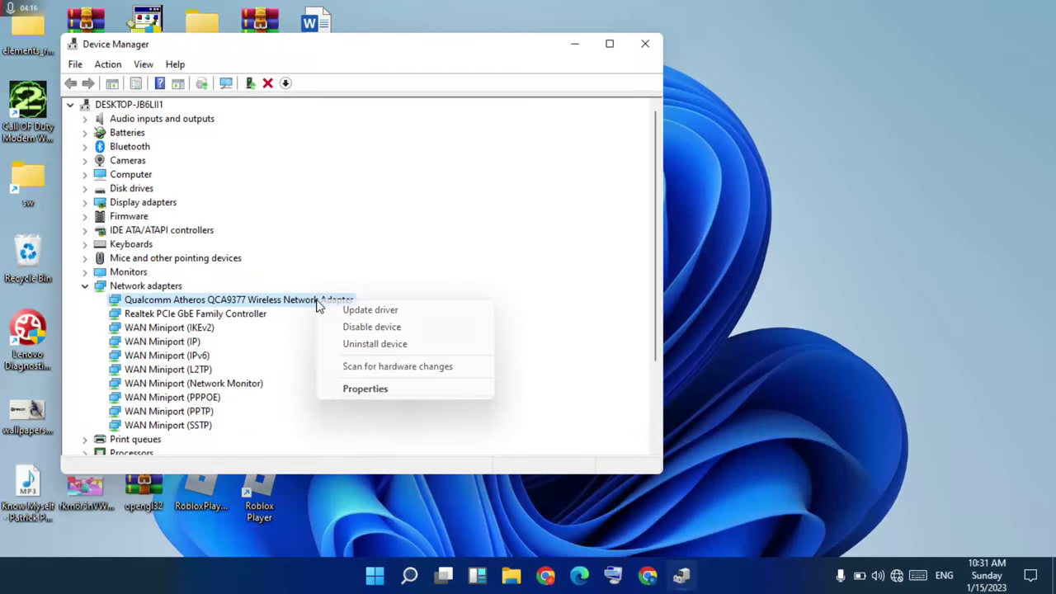
click(363, 312)
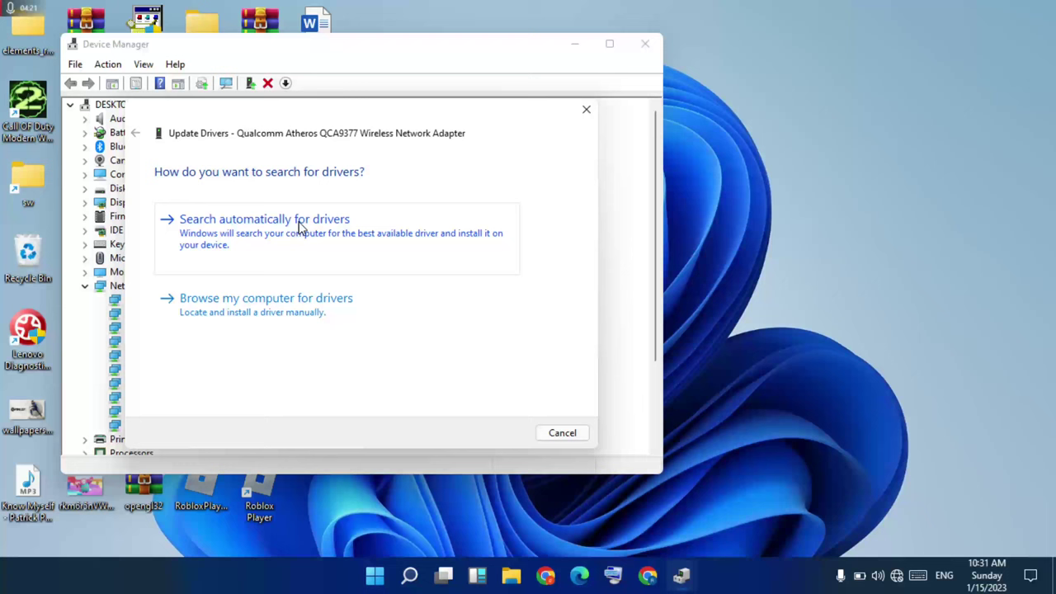
click(348, 237)
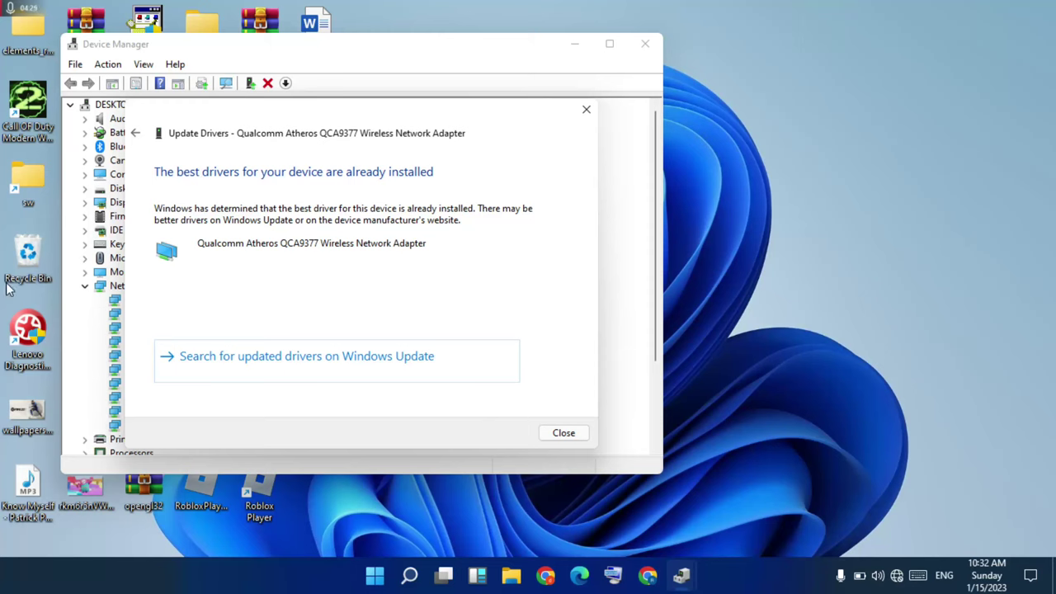
click(564, 434)
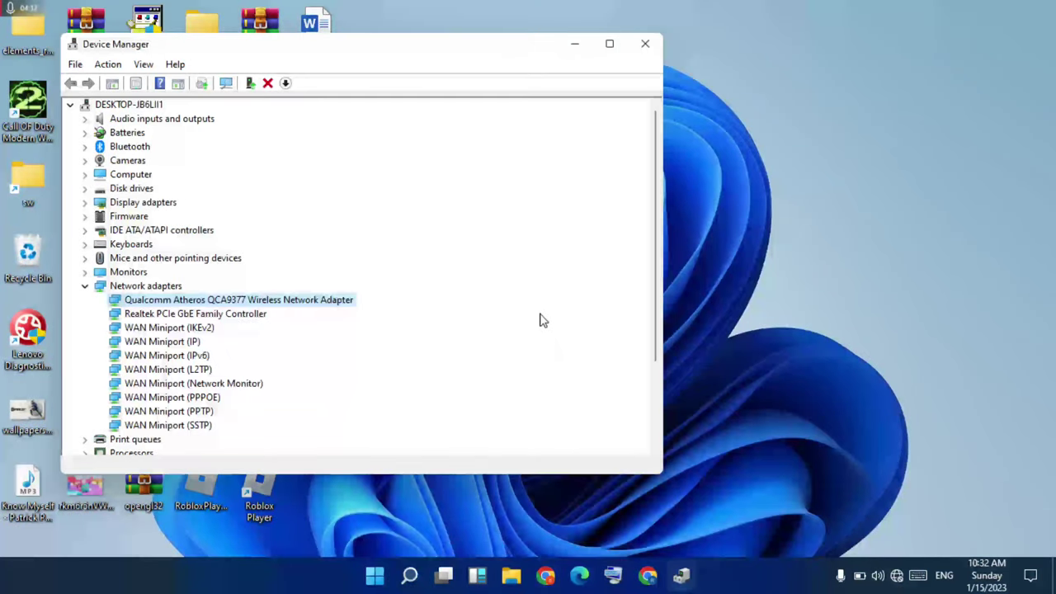
- Scan for hardware changes and close Device Manager
click(225, 84)
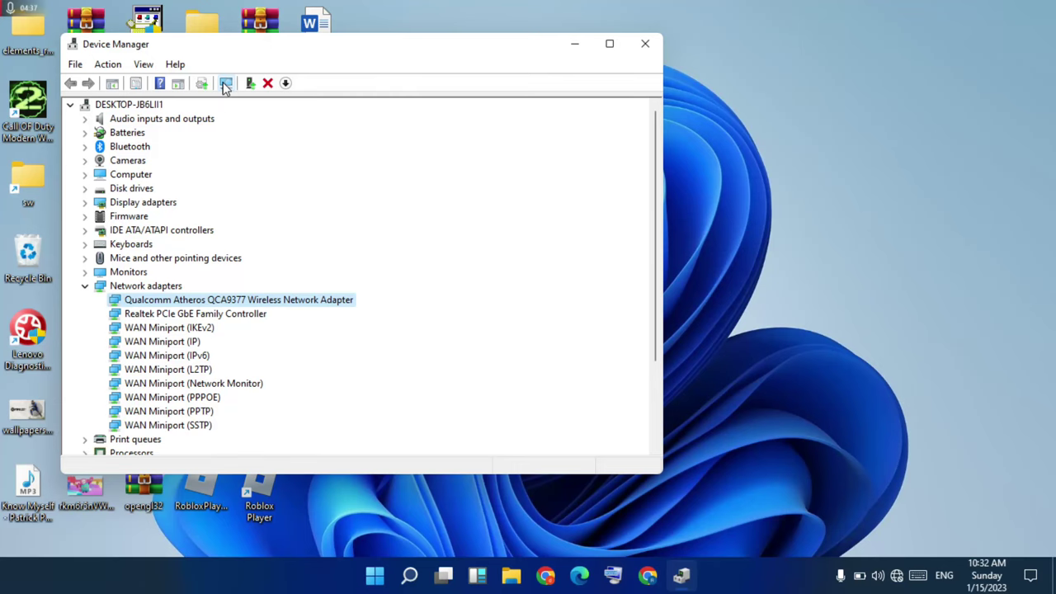
click(226, 84)
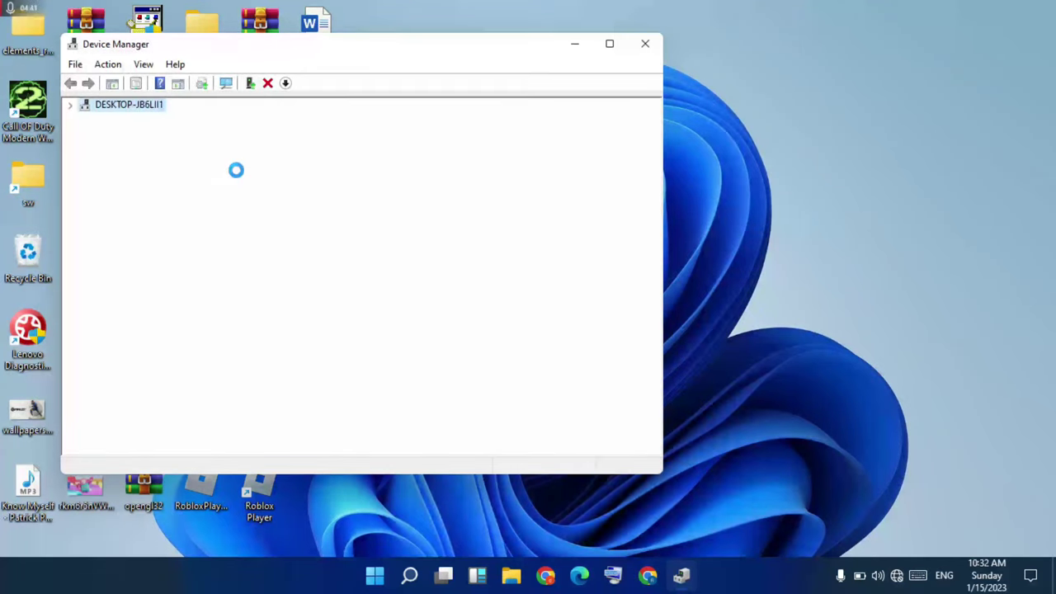
click(651, 50)
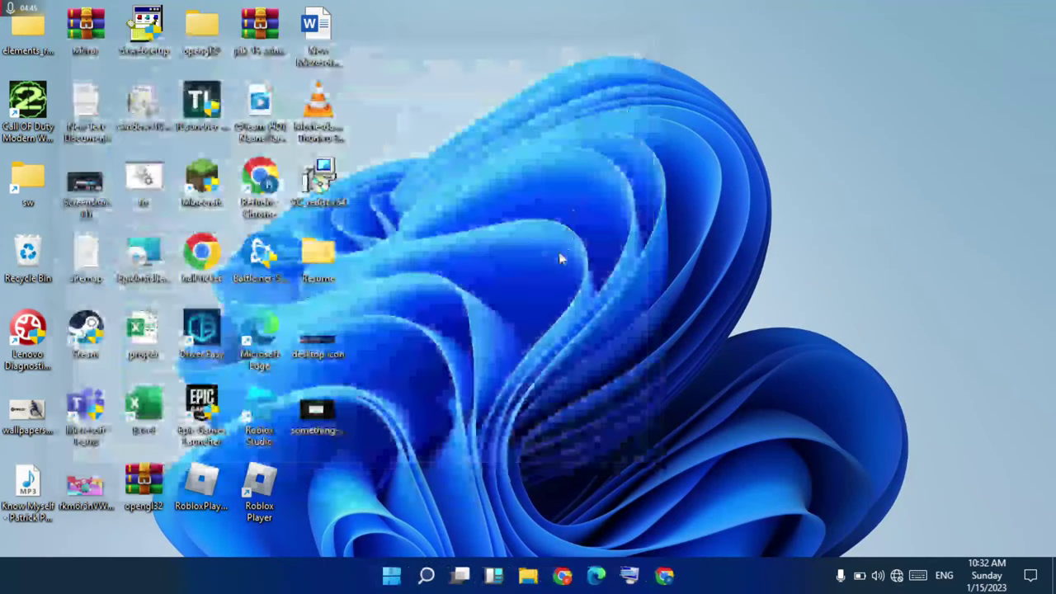
- Restart the PC from the Start menu's power options
click(400, 575)
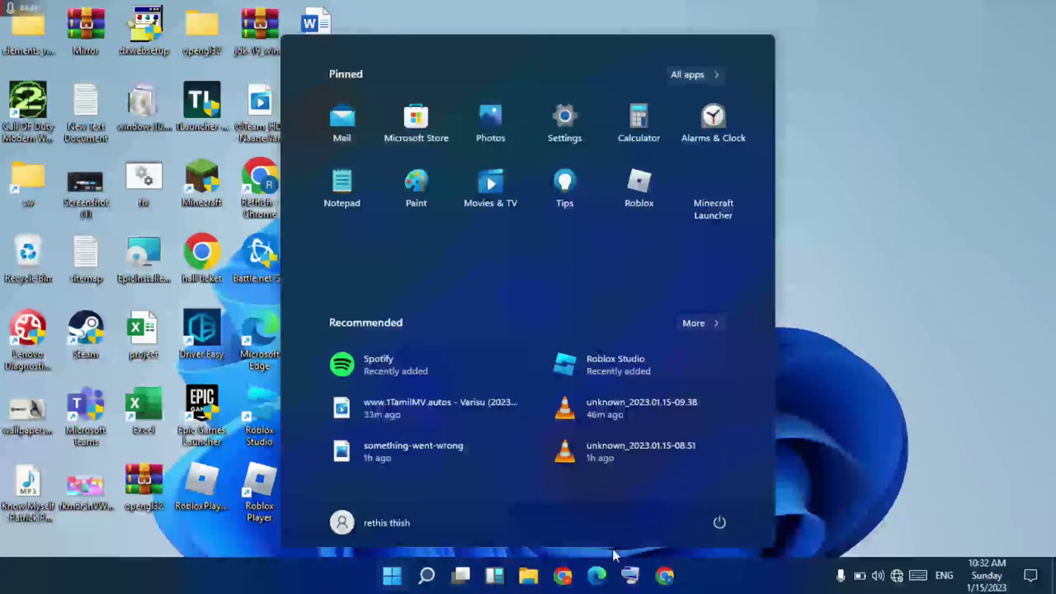
click(718, 525)
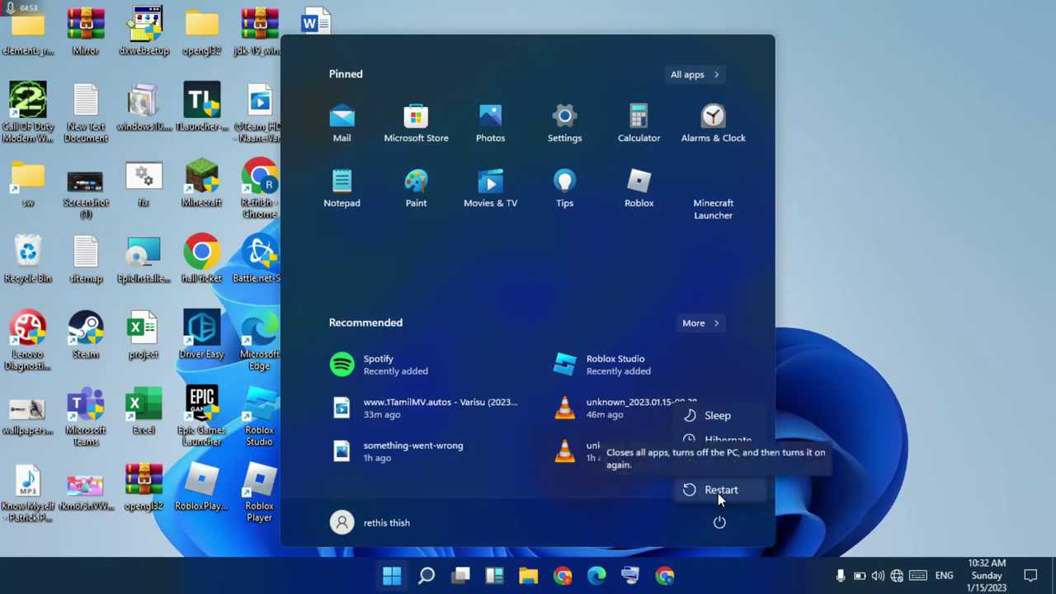
click(717, 492)
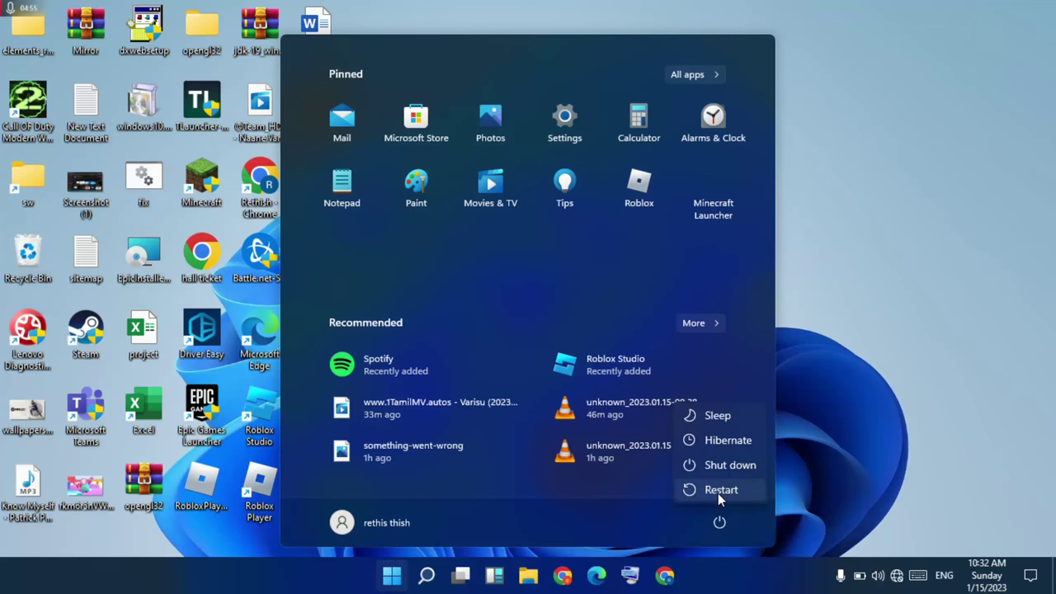